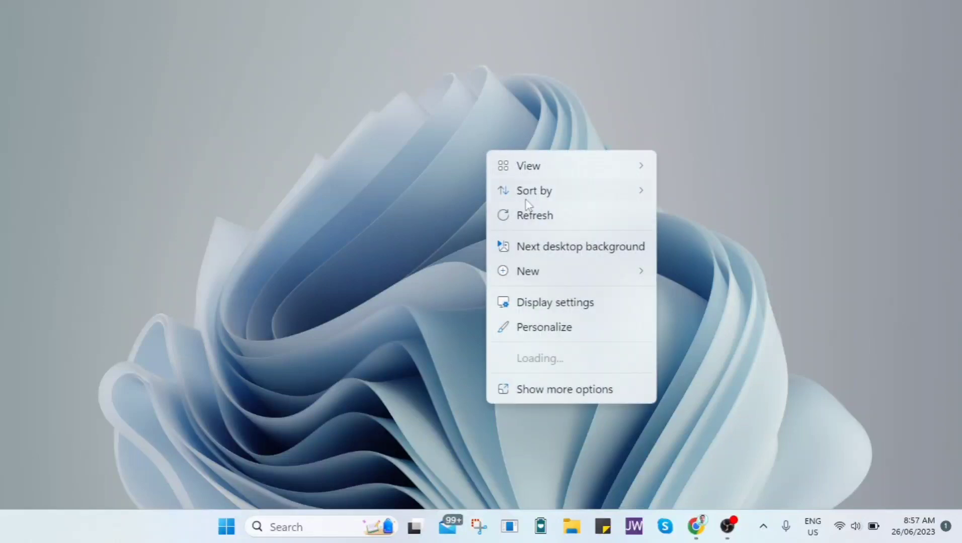
- Dismiss the desktop context menu, then download ViVeTool-v0.3.3.zip from the ViVe releases page
click(533, 215)
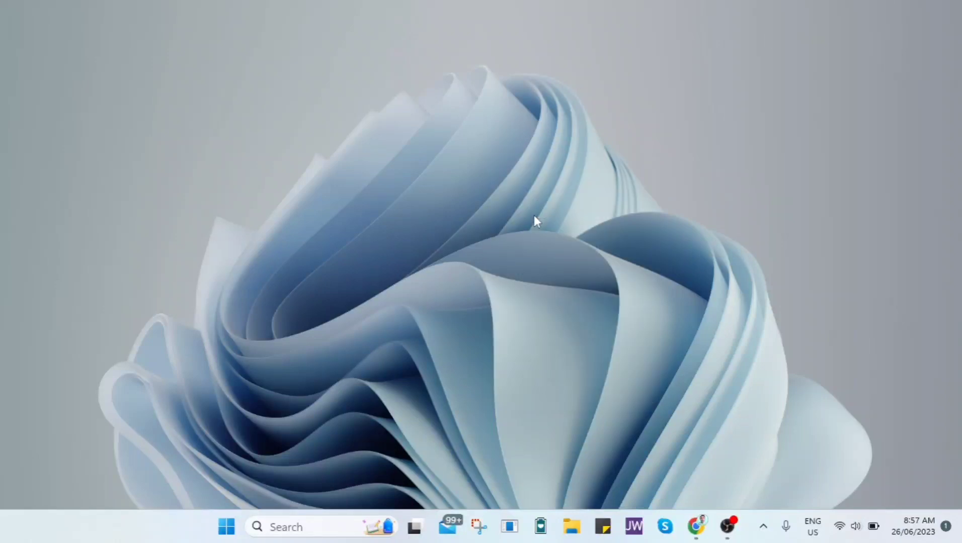
right_click(782, 89)
click(798, 156)
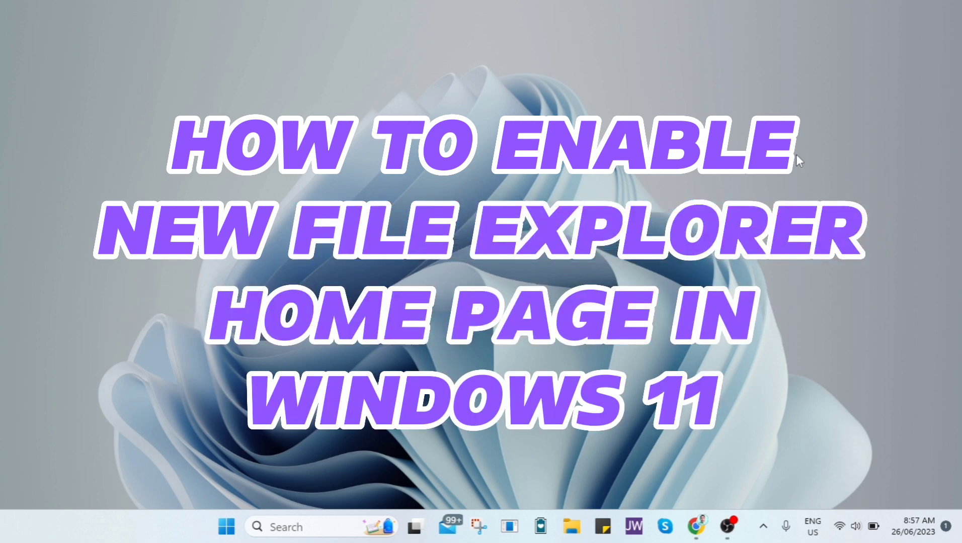
right_click(796, 154)
click(804, 215)
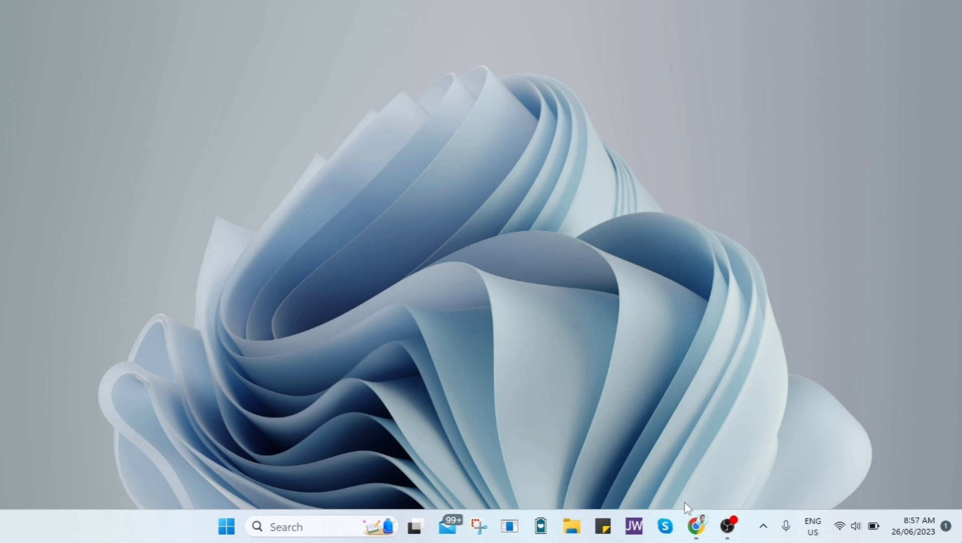
mouse_move(695, 527)
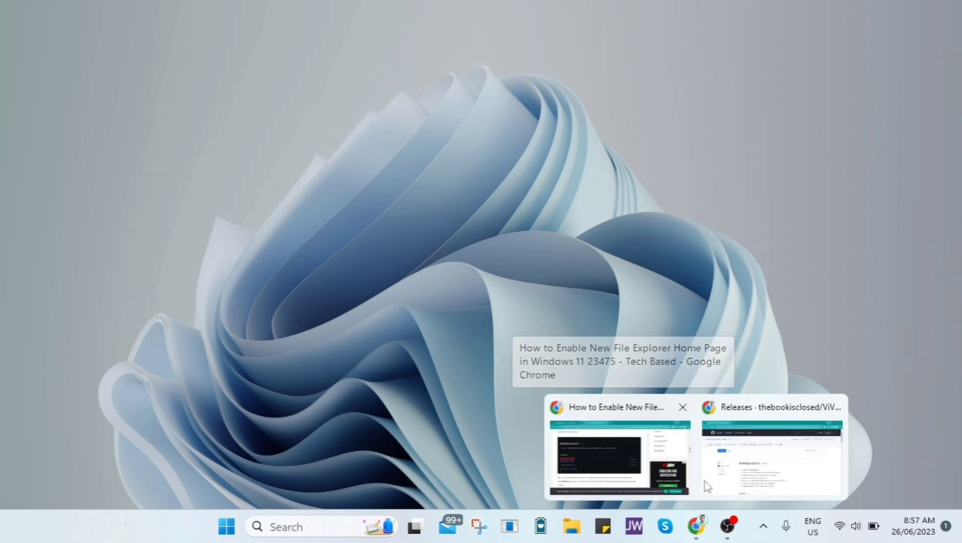
click(737, 450)
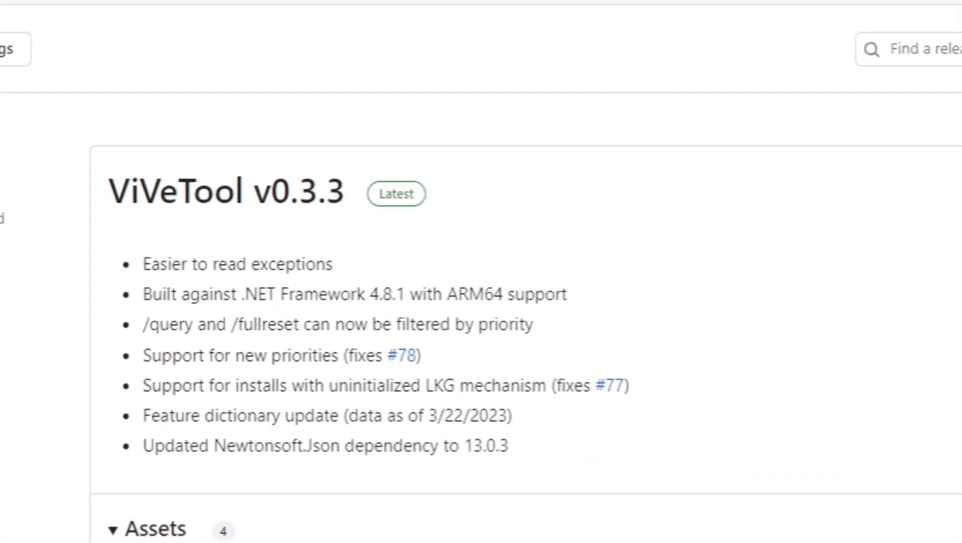
scroll(481, 300, down, 2)
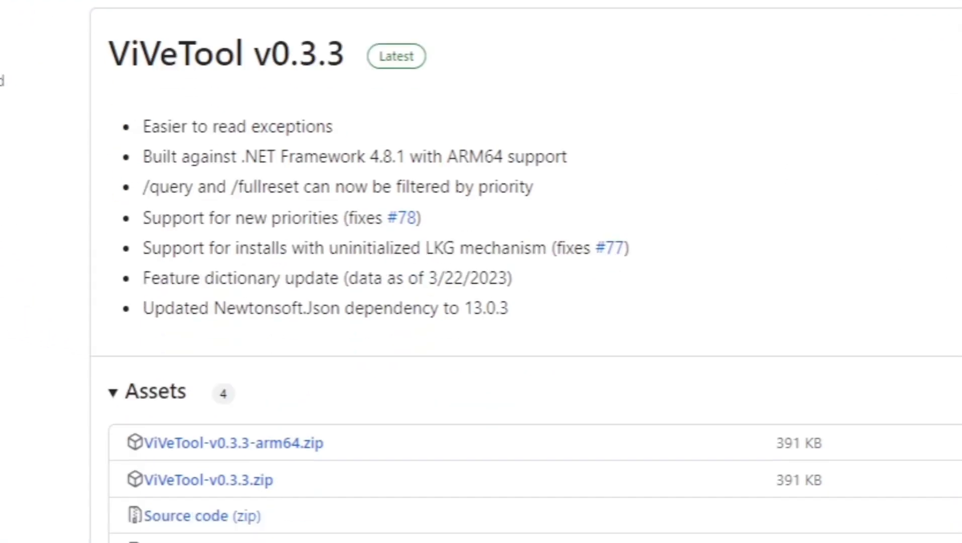
scroll(481, 301, down, 2)
scroll(481, 301, down, 3)
scroll(481, 301, down, 3)
scroll(481, 301, up, 3)
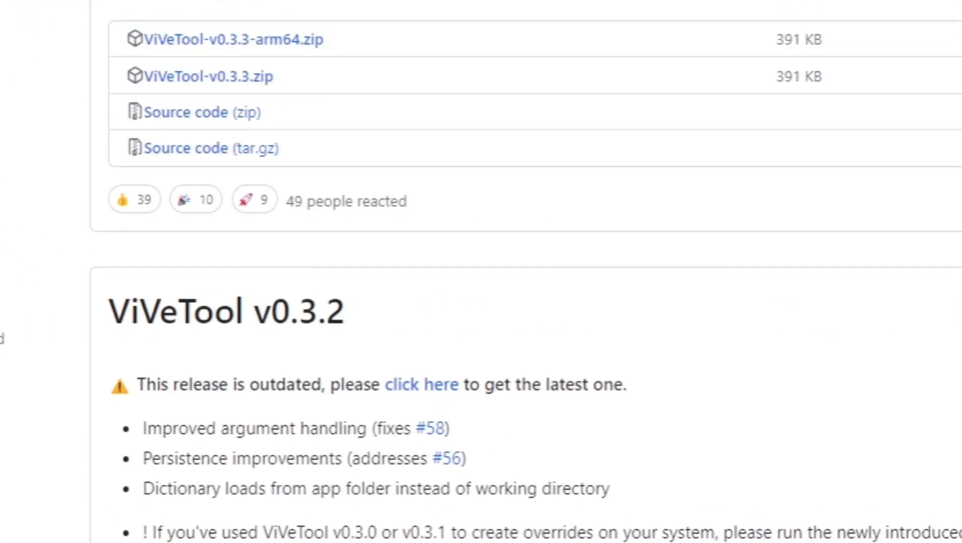
click(223, 81)
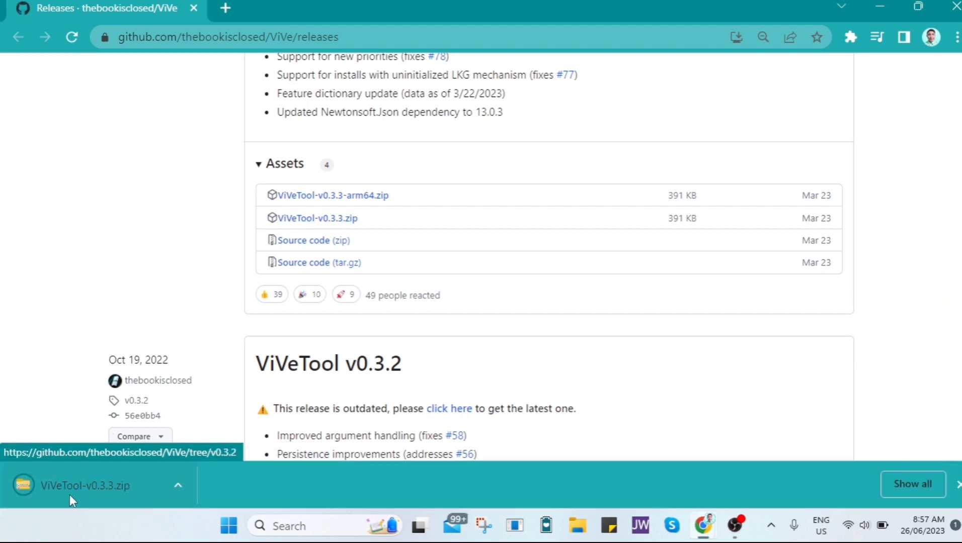
- Open ViVeTool-v0.3.3.zip from Chrome's download bar to view its four files
click(177, 486)
click(186, 428)
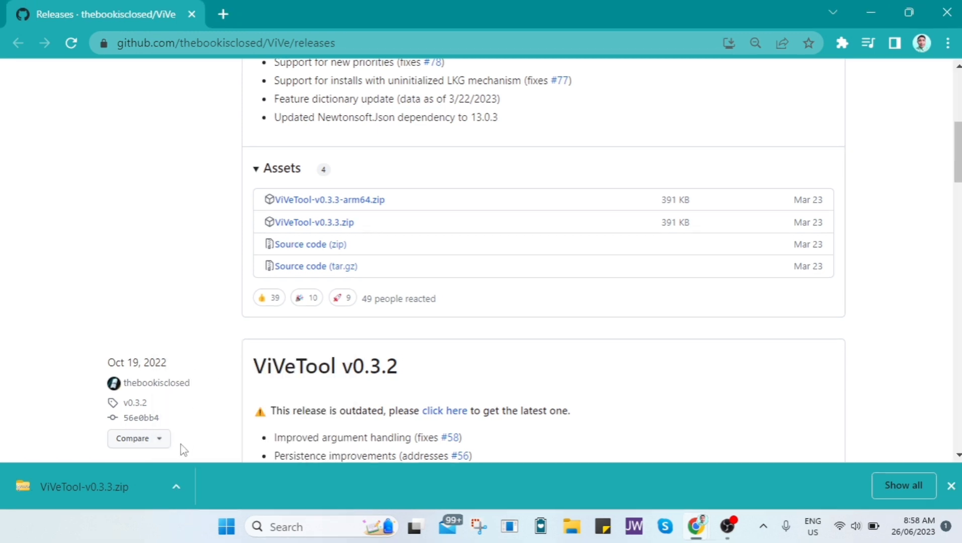
click(177, 487)
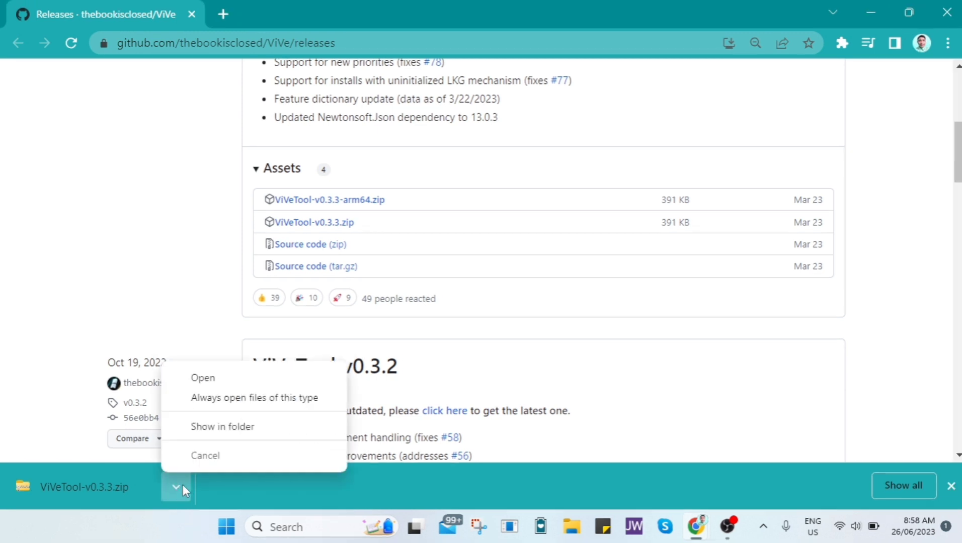
click(272, 379)
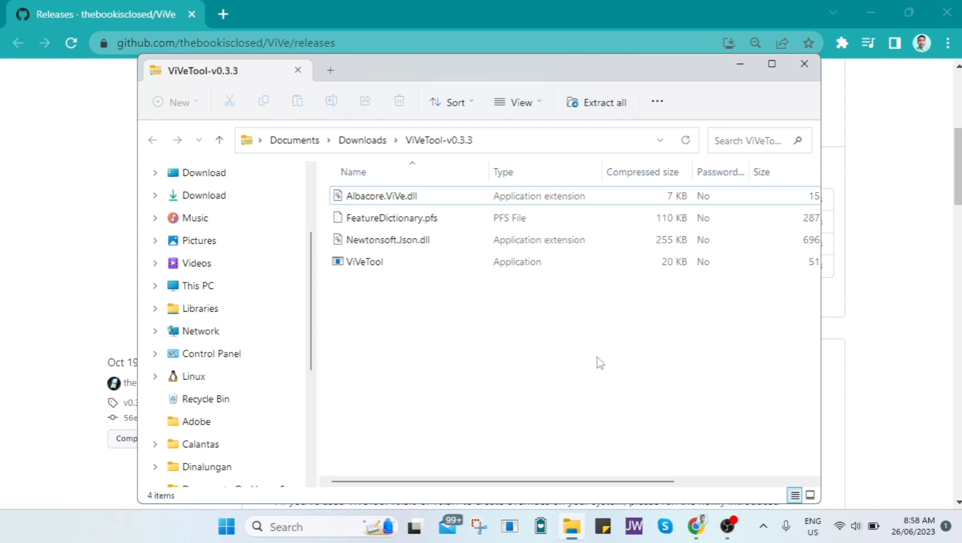
- Start Extract all on the ViVeTool archive and bring up the destination folder picker
click(599, 111)
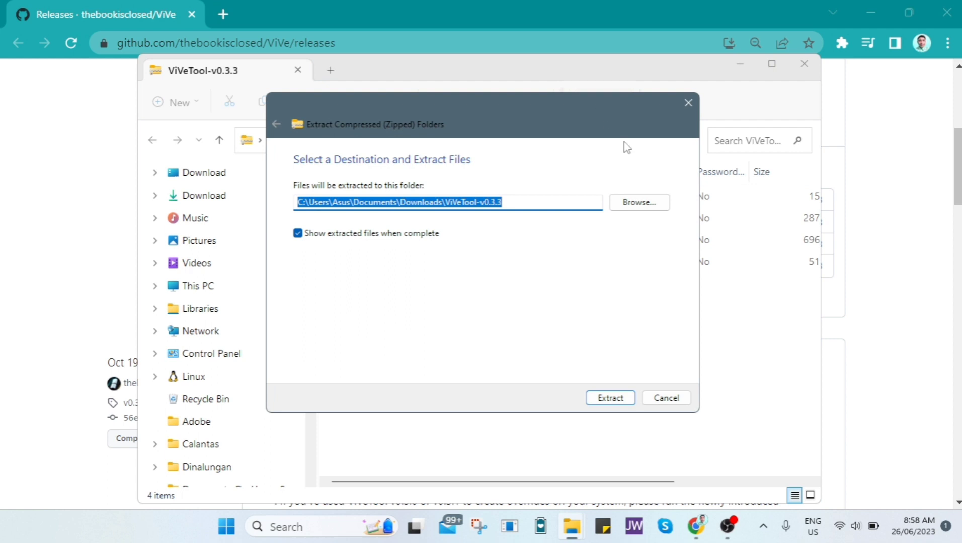
click(648, 206)
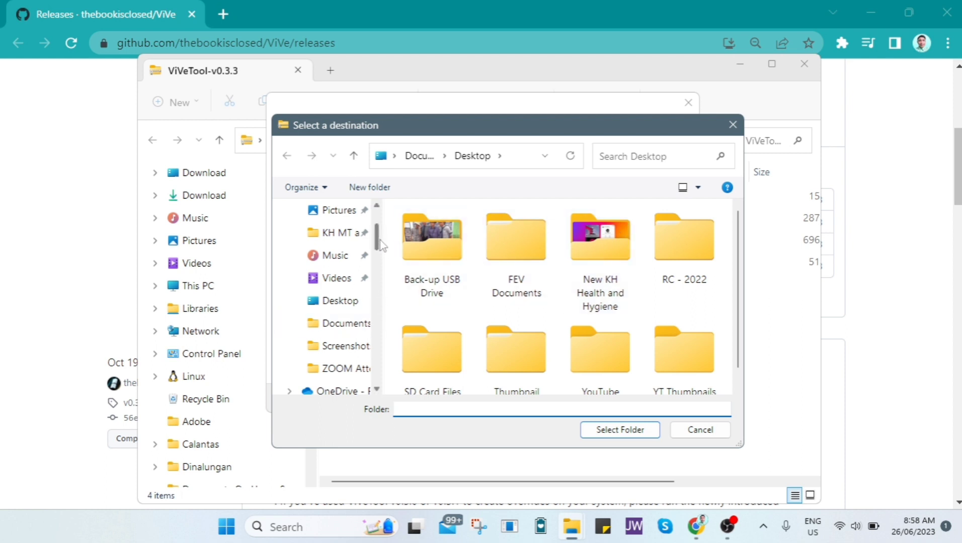
scroll(373, 299, up, 2)
scroll(373, 299, up, 2)
scroll(373, 299, down, 5)
scroll(373, 299, down, 5)
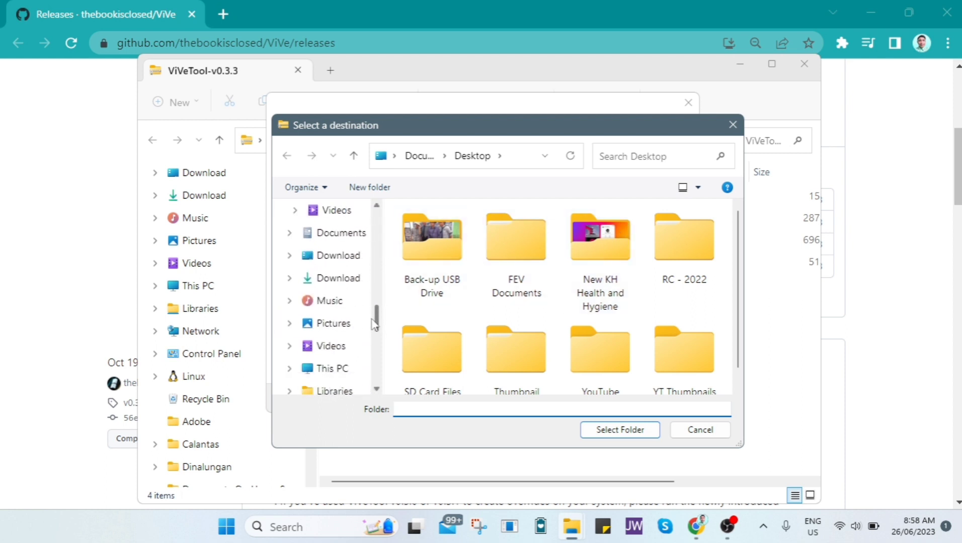
scroll(374, 293, up, 3)
scroll(375, 287, up, 1)
scroll(376, 280, up, 2)
scroll(376, 281, down, 4)
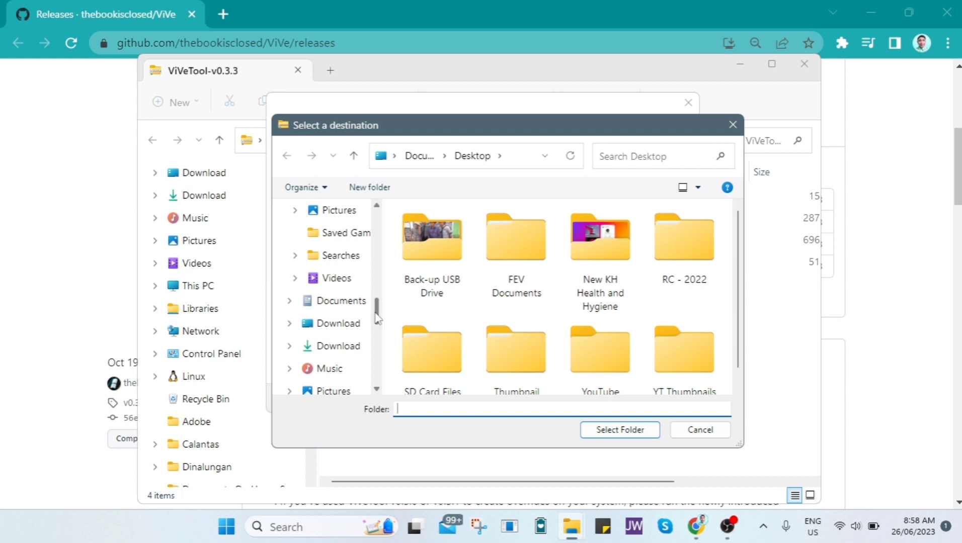
scroll(361, 284, down, 2)
scroll(345, 287, down, 1)
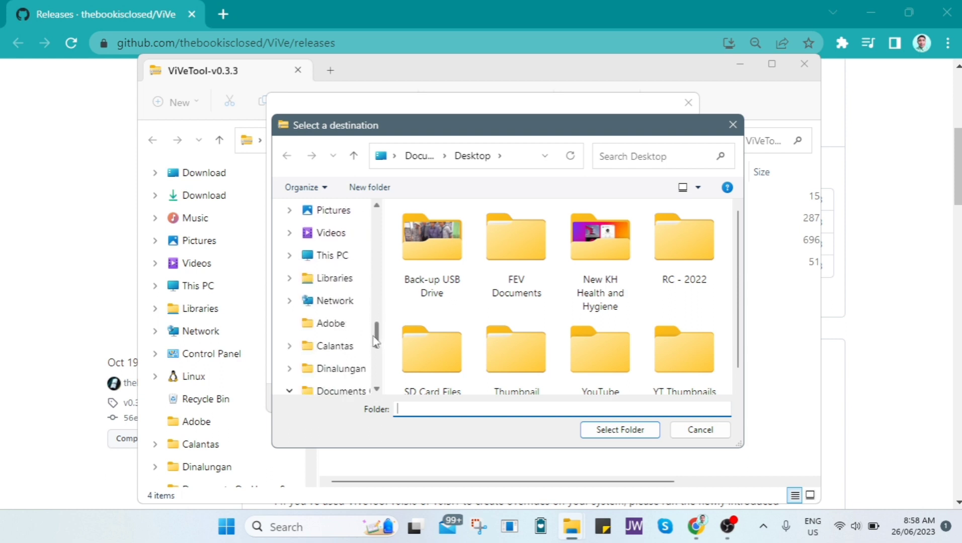
- Choose C:\Windows\System32 as the extraction folder via This PC > C: > Windows
click(336, 257)
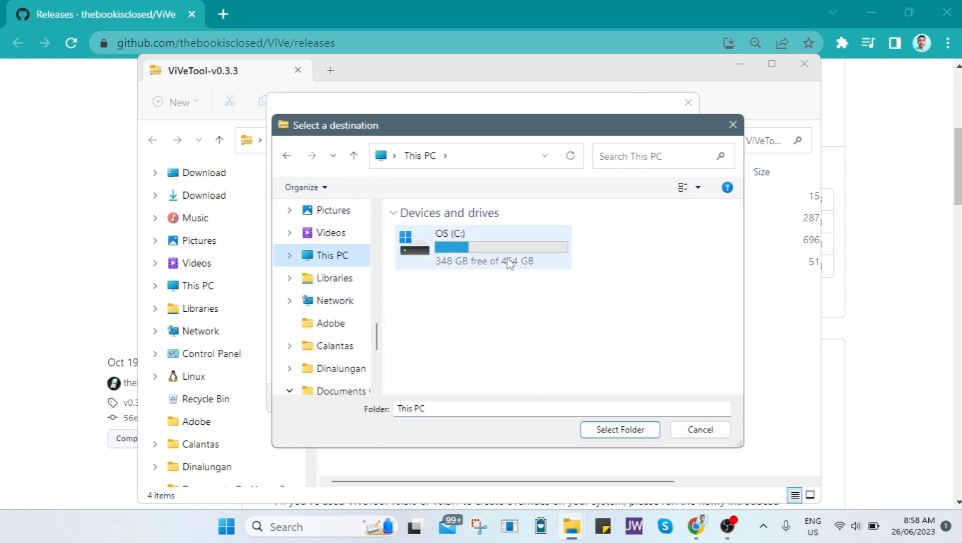
double_click(507, 262)
scroll(487, 327, down, 2)
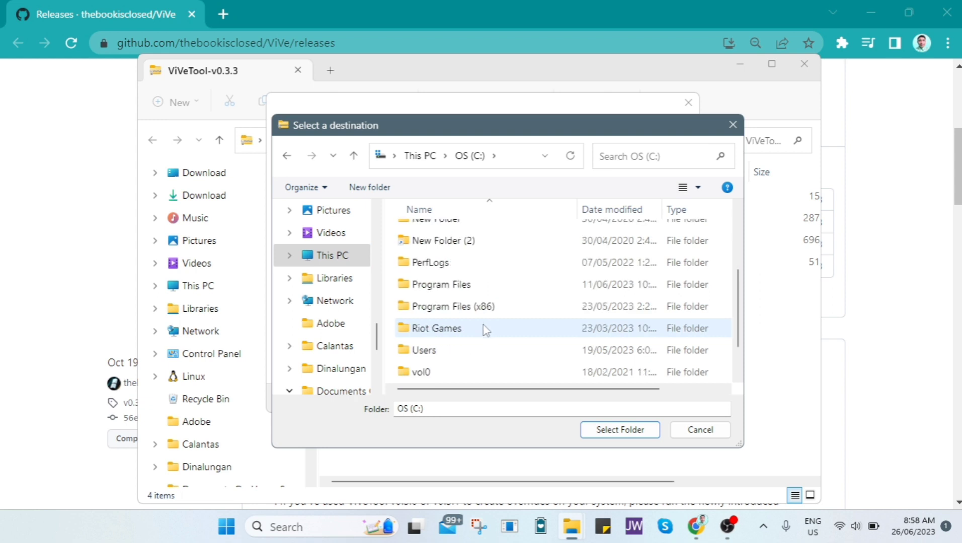
scroll(485, 330, down, 1)
double_click(463, 354)
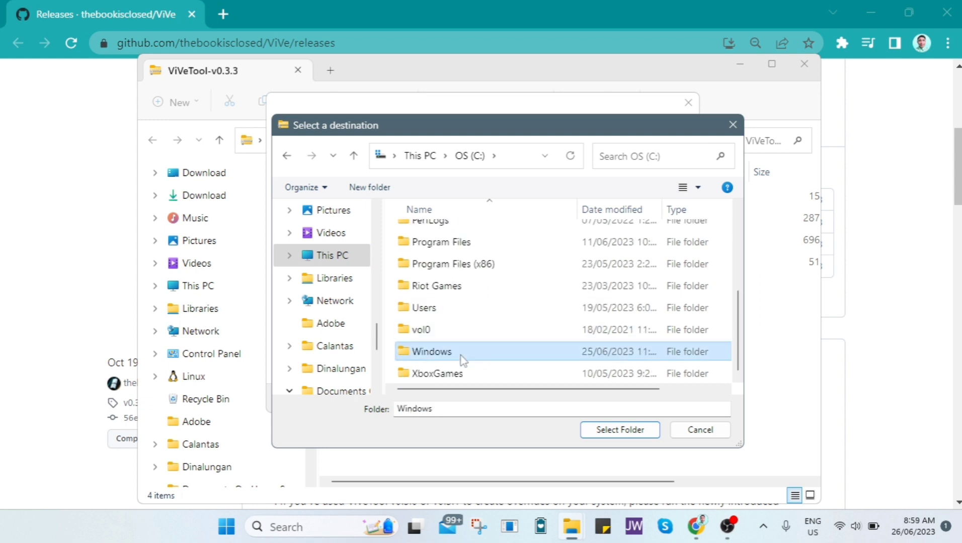
scroll(461, 356, down, 2)
scroll(462, 350, down, 3)
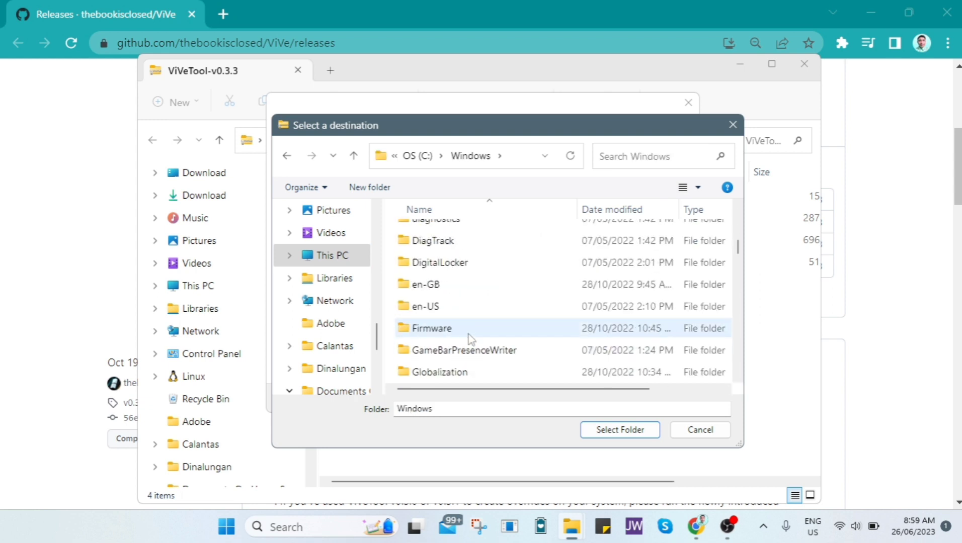
scroll(466, 342, down, 2)
scroll(469, 337, down, 3)
scroll(468, 338, down, 4)
scroll(468, 338, down, 1)
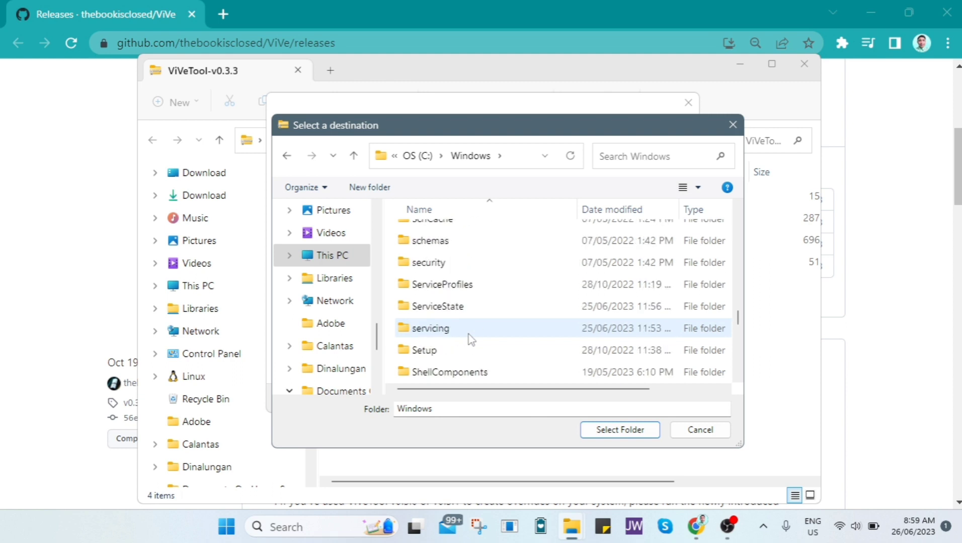
scroll(469, 338, down, 2)
scroll(468, 337, down, 1)
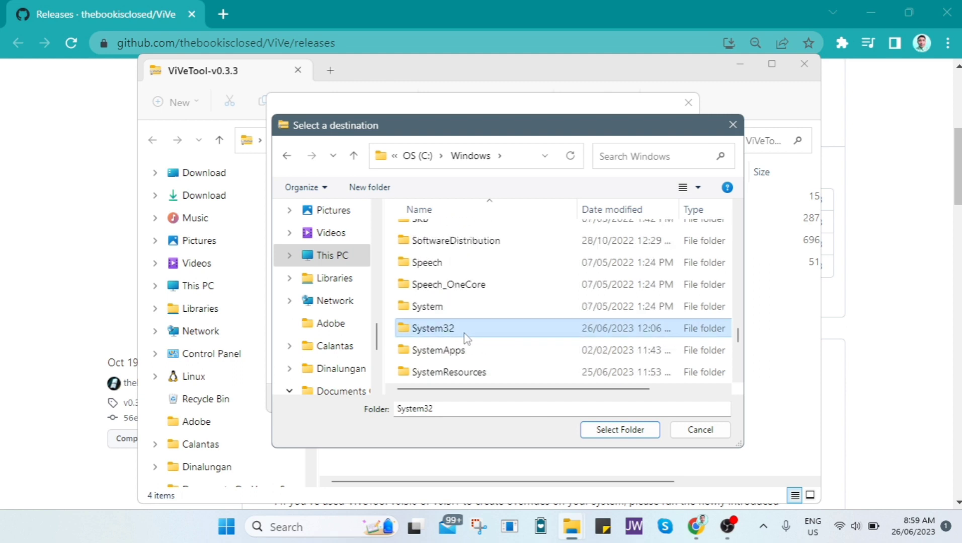
double_click(464, 330)
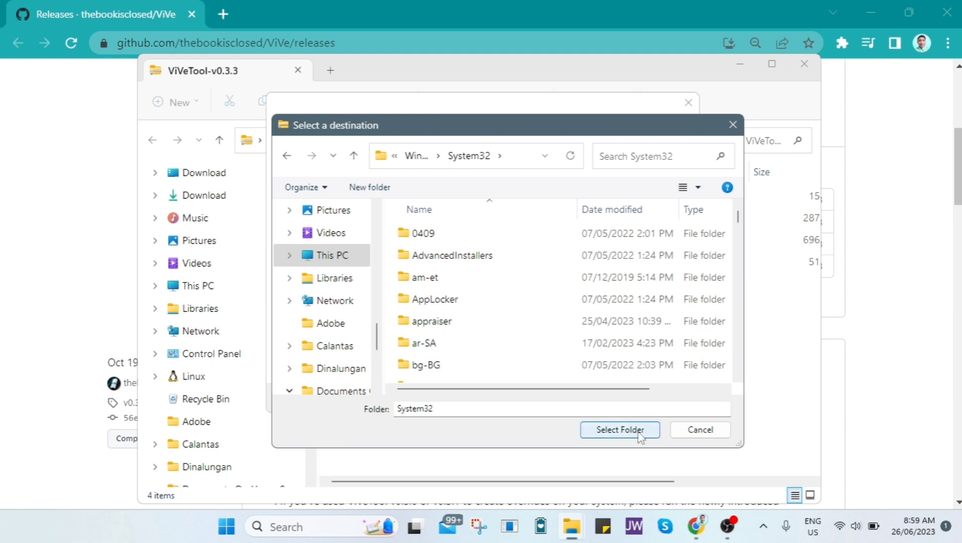
click(620, 430)
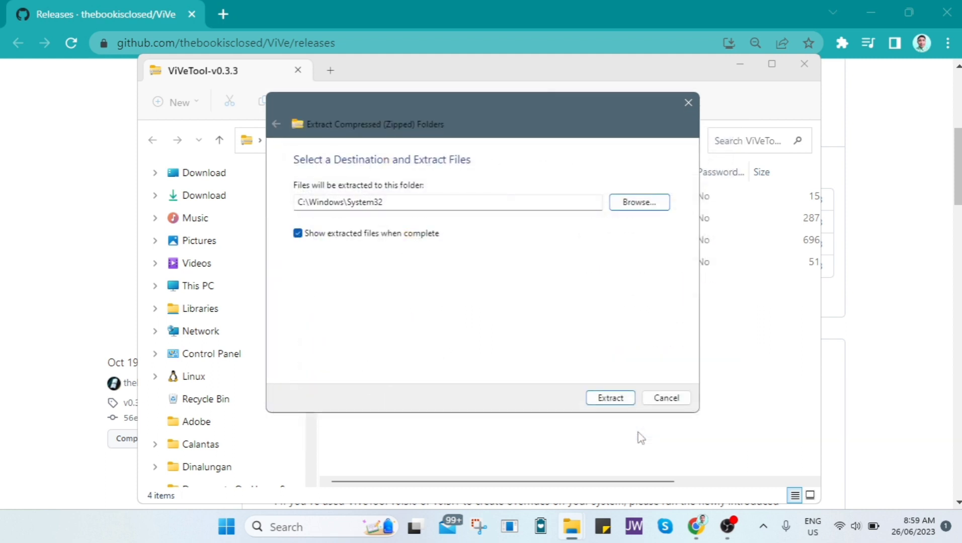
- Extract the ViVeTool files into System32, granting administrator permission when prompted
click(614, 399)
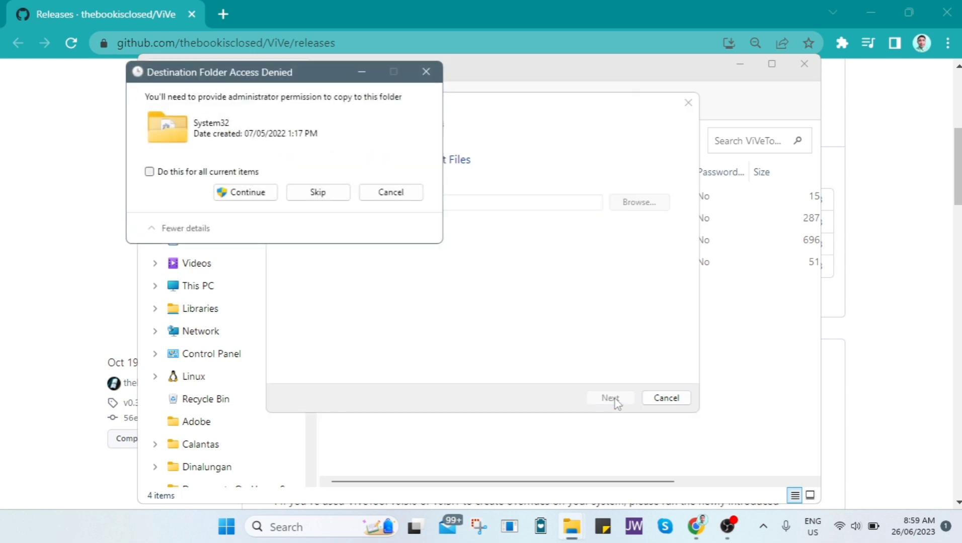
click(271, 192)
scroll(626, 341, down, 5)
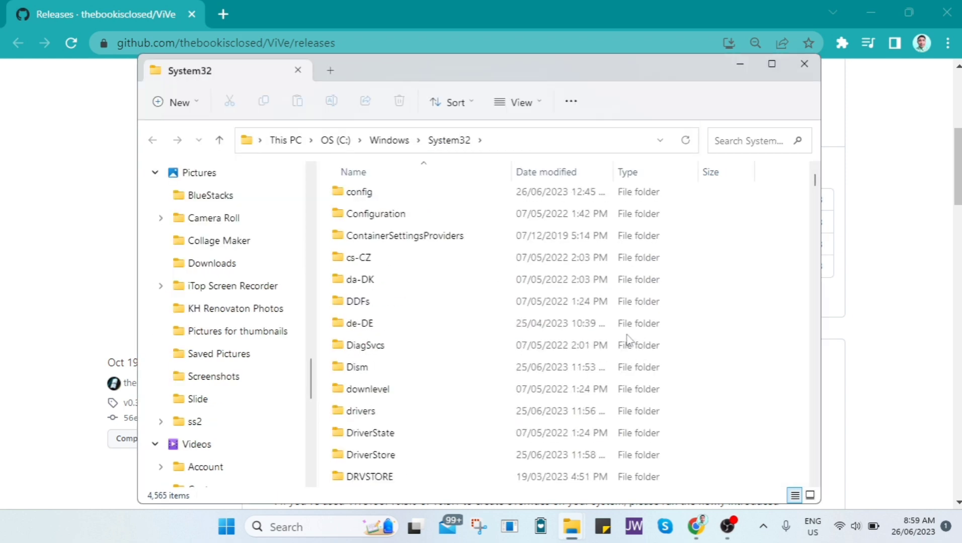
scroll(620, 357, down, 5)
scroll(608, 390, up, 5)
scroll(599, 417, up, 5)
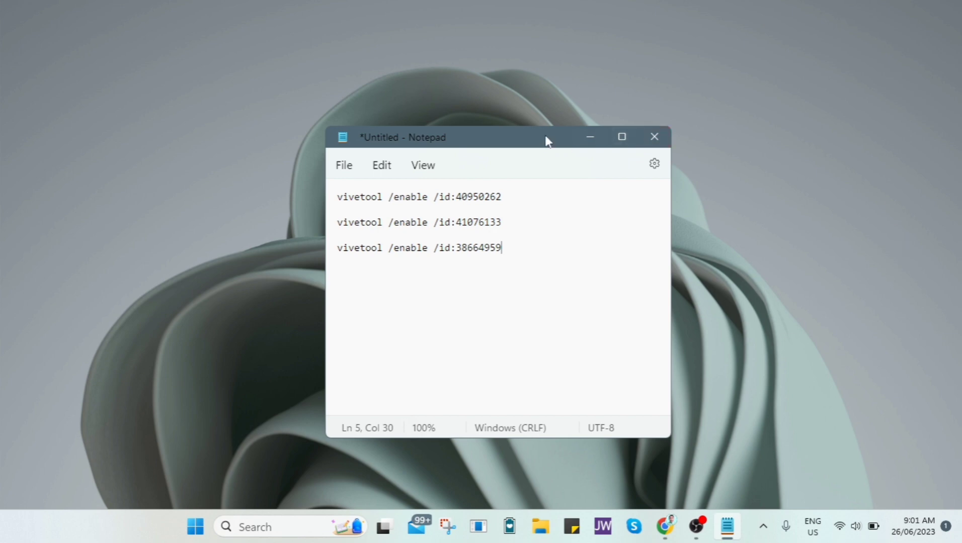
- Run vivetool /enable for IDs 40950262, 41076133 and 38664959 in an admin Command Prompt
drag(545, 138, 791, 116)
key(super)
text(cmd)
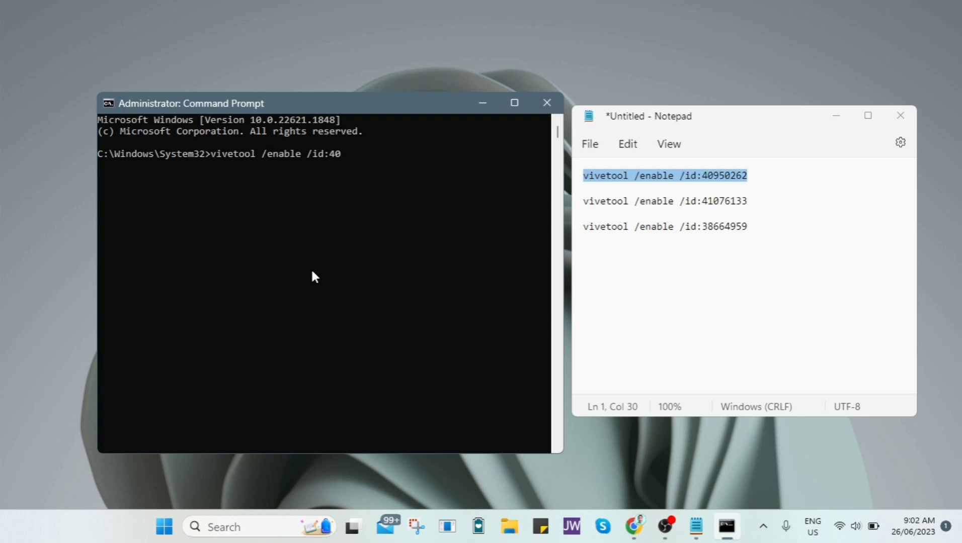
text(950262)
key(Return)
text(vivetool /enable /id:41076133)
key(Return)
text(vivetool /enable /id:38664959)
key(Return)
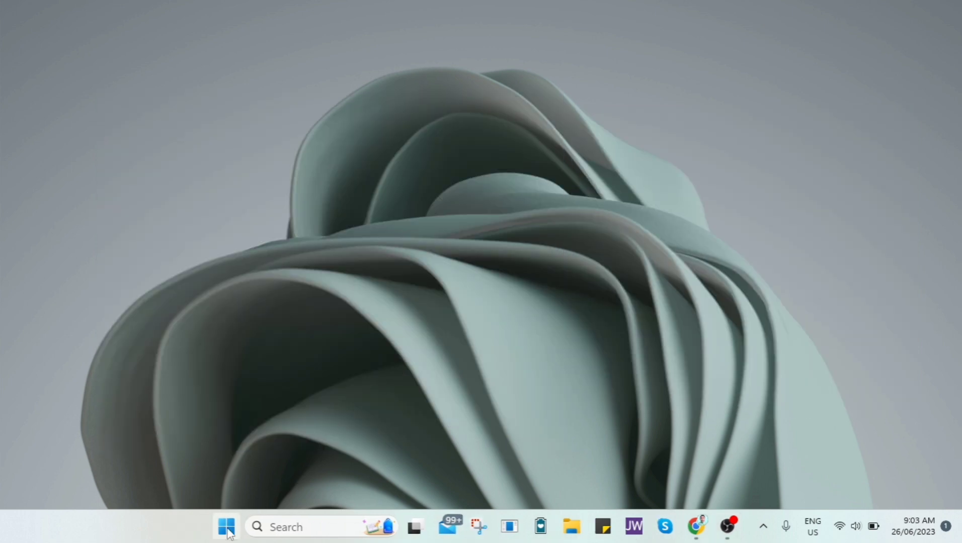
- Choose Restart from the Start menu's power options
click(227, 528)
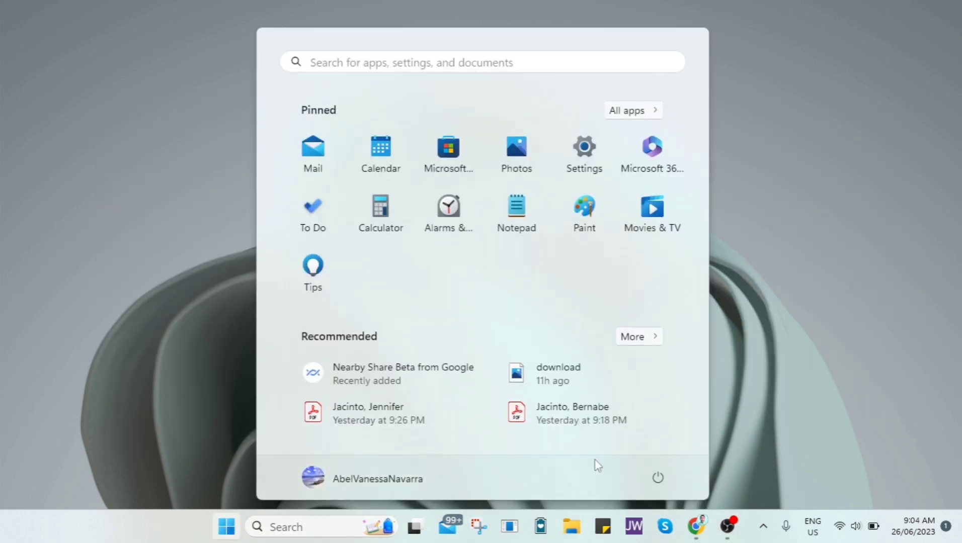
click(658, 480)
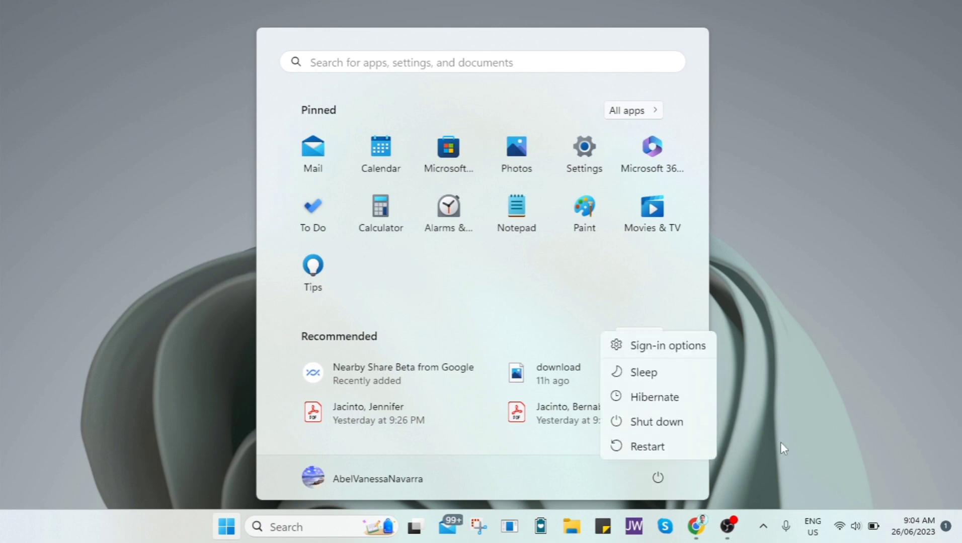
click(639, 470)
click(855, 285)
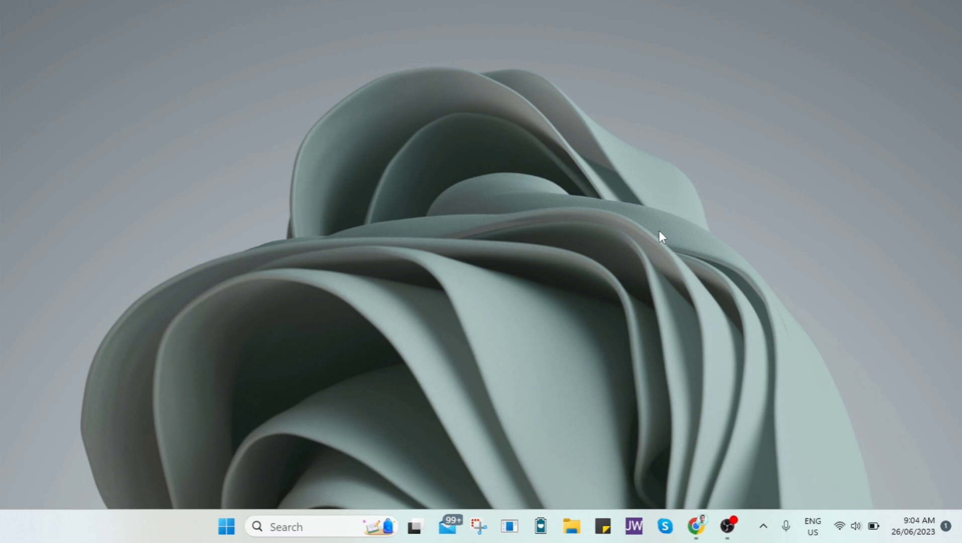
- Launch File Explorer with the Win+E shortcut
key(super+e)
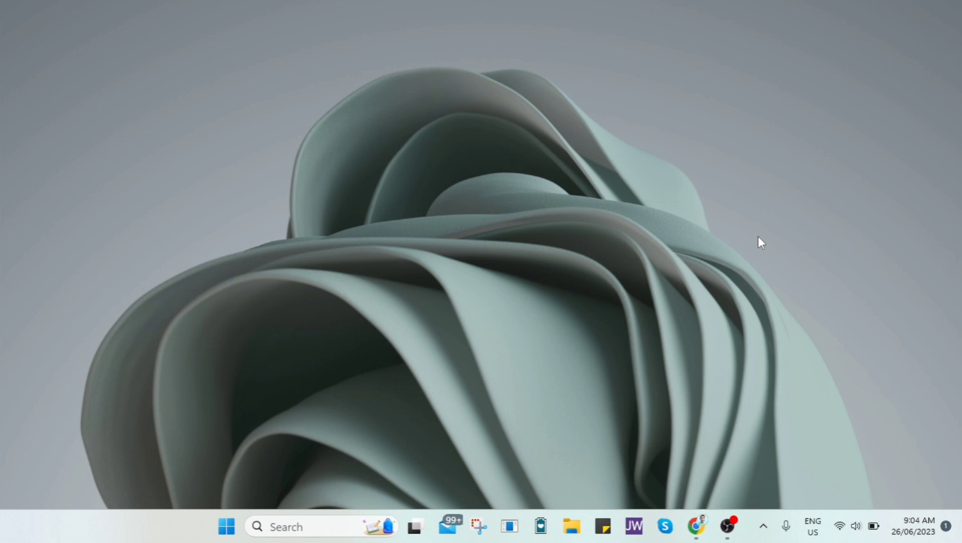